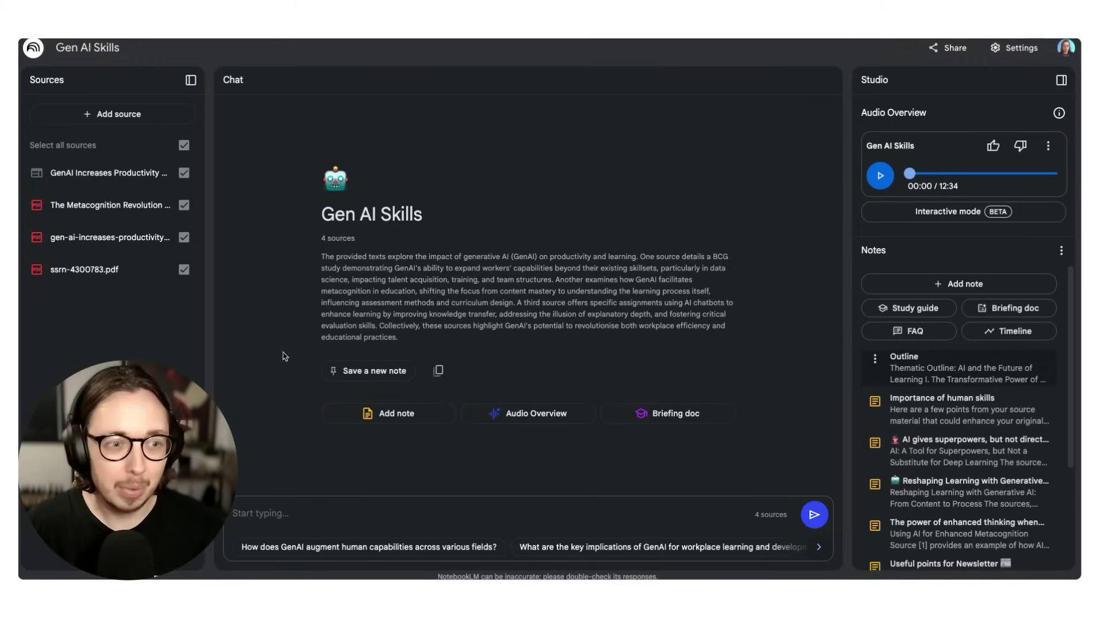
Step: Play the Gen AI Skills Audio Overview in Interactive mode (BETA), pausing the hosts briefly
click(954, 215)
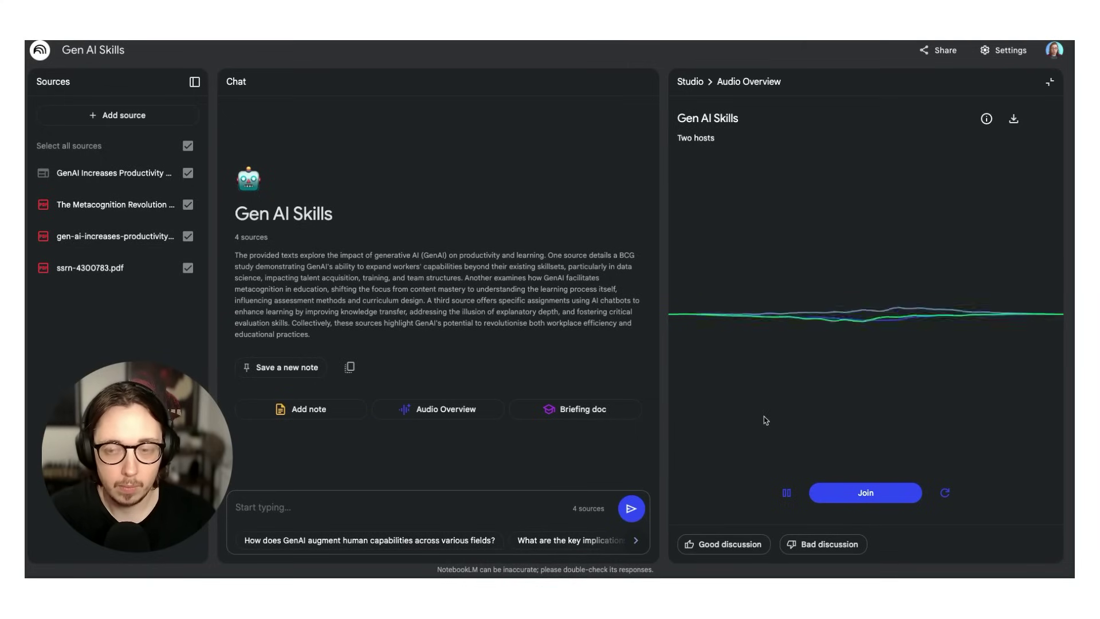
click(787, 494)
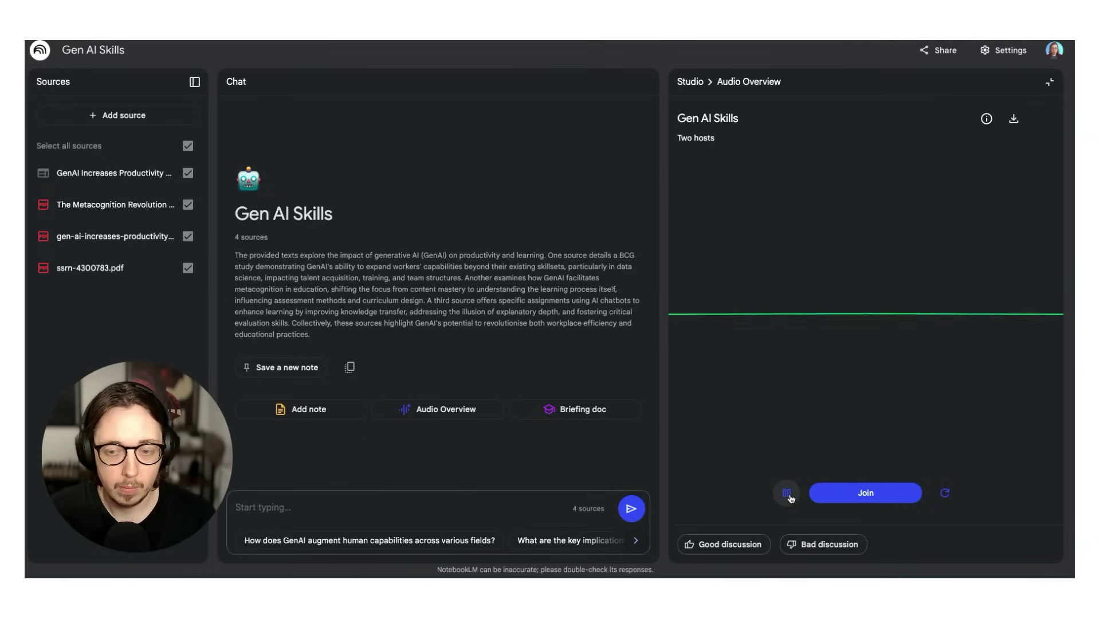
click(790, 497)
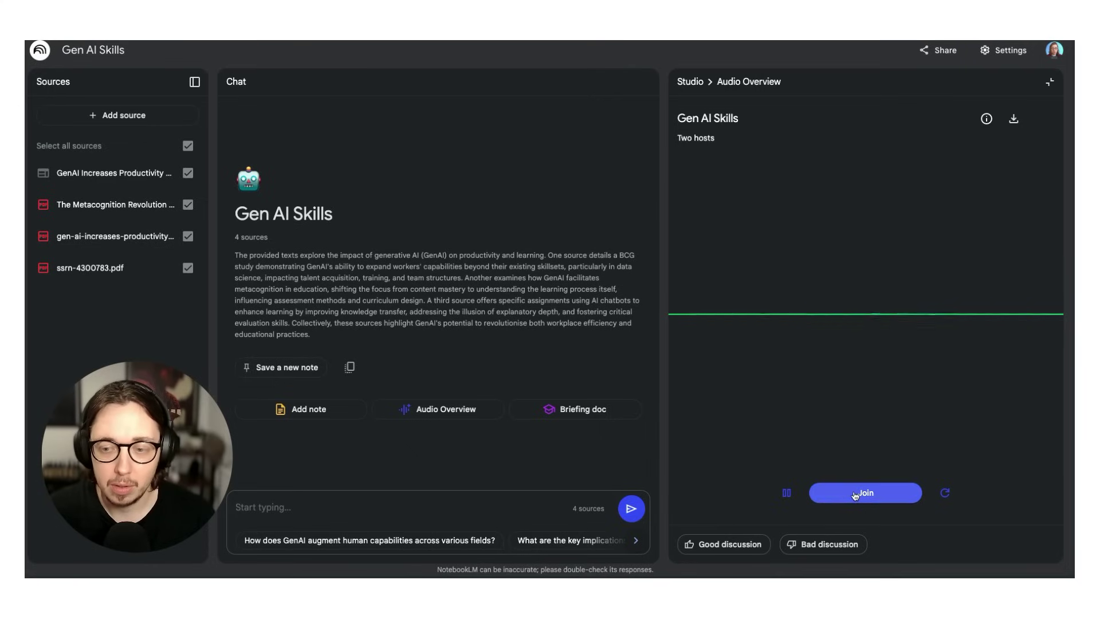
Step: Join the hosts' conversation, then pause, resume and pause the discussion again
click(856, 495)
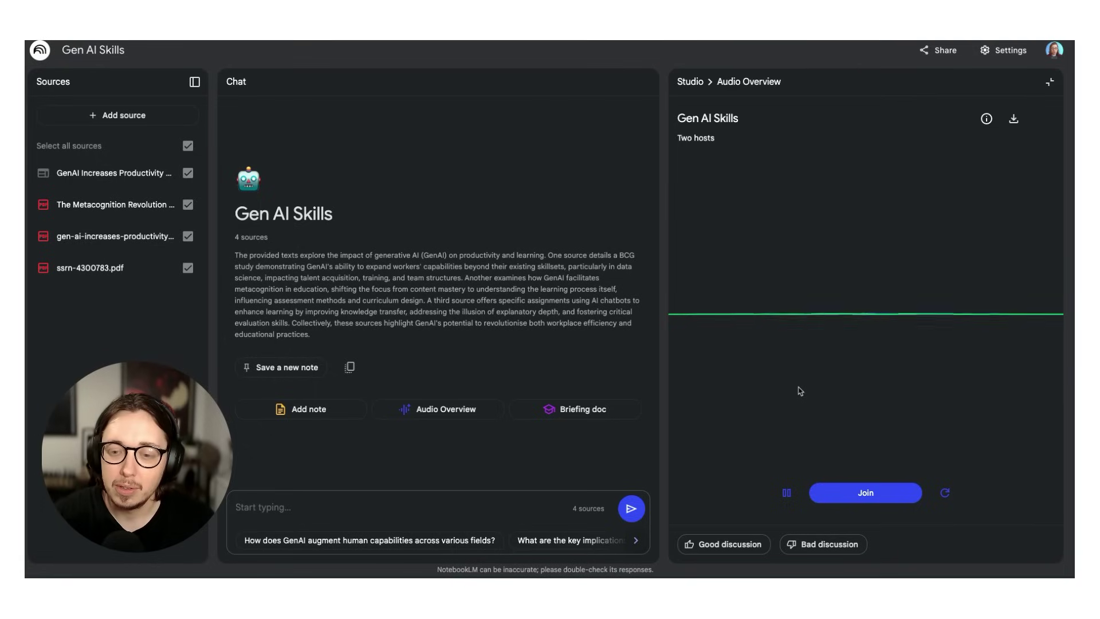
click(787, 493)
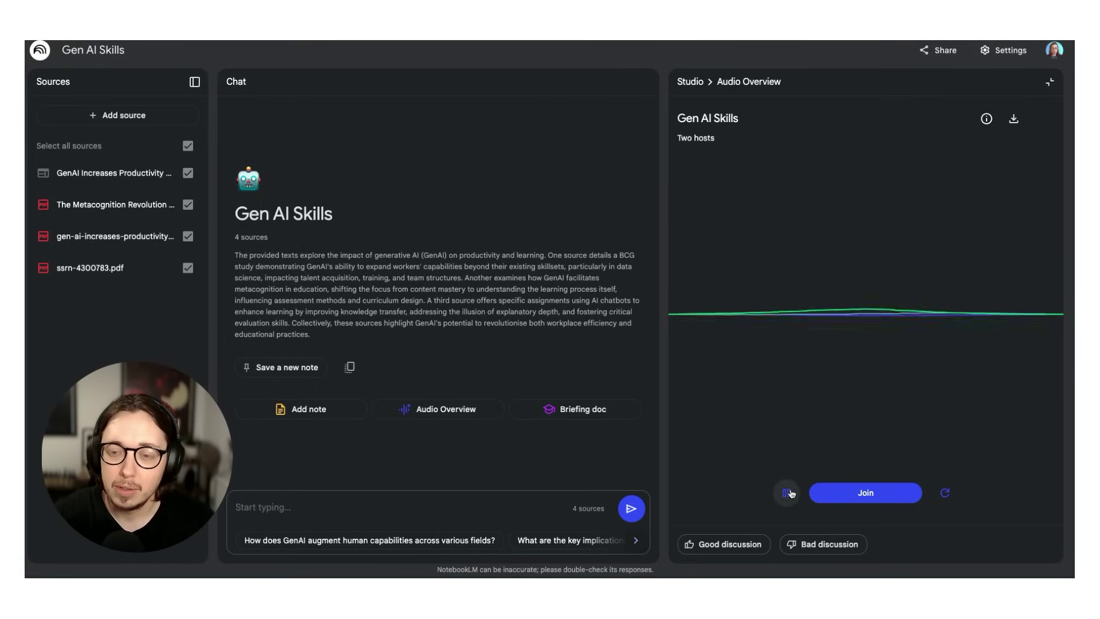
click(792, 493)
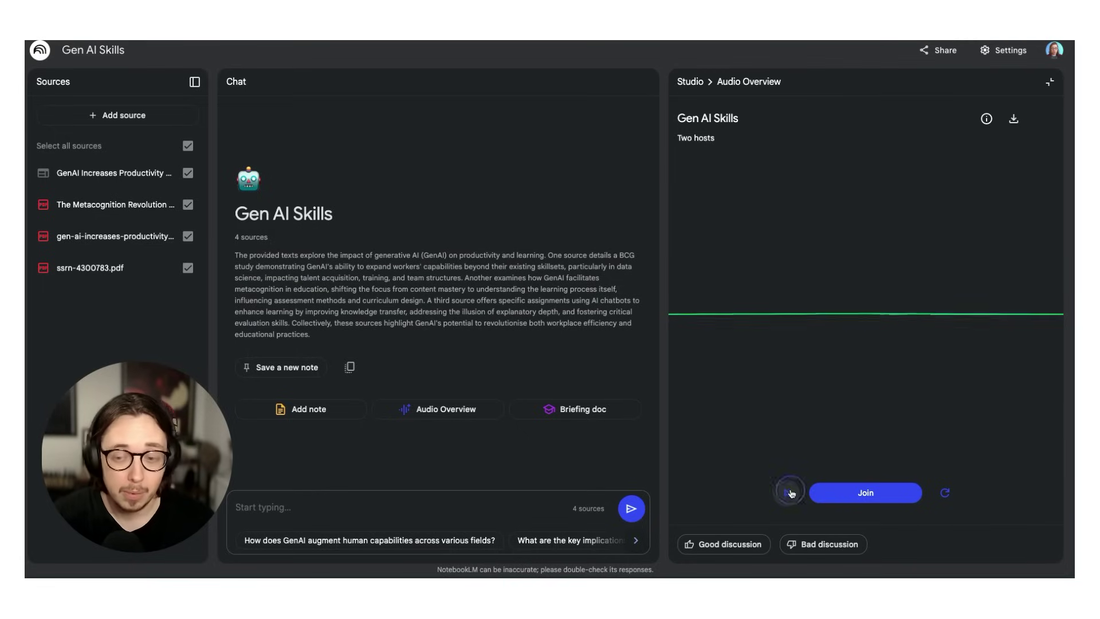
key(space)
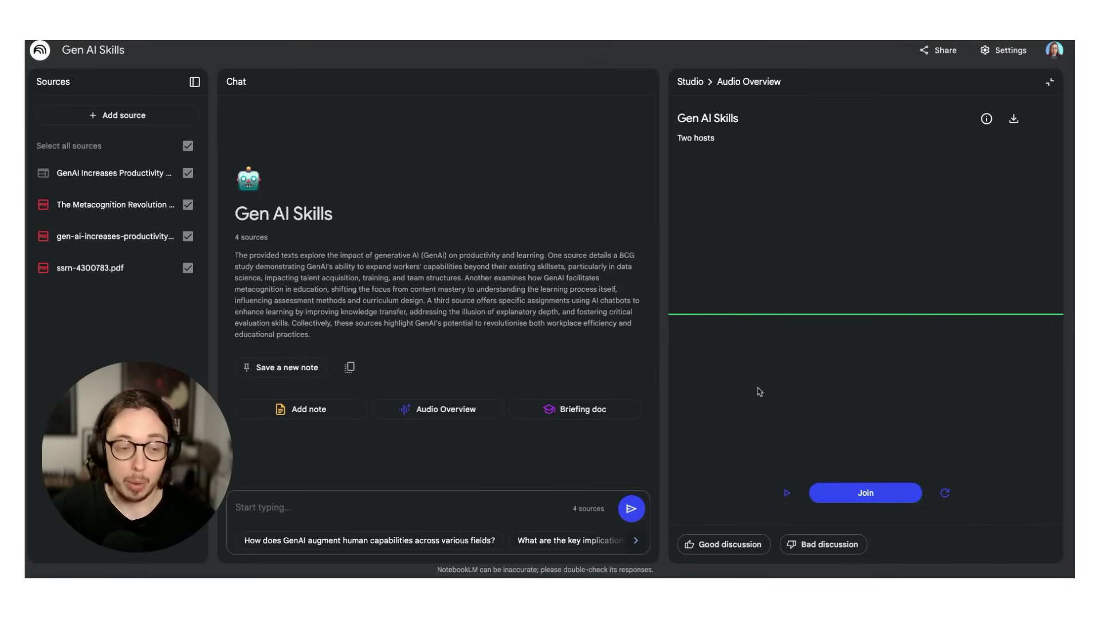